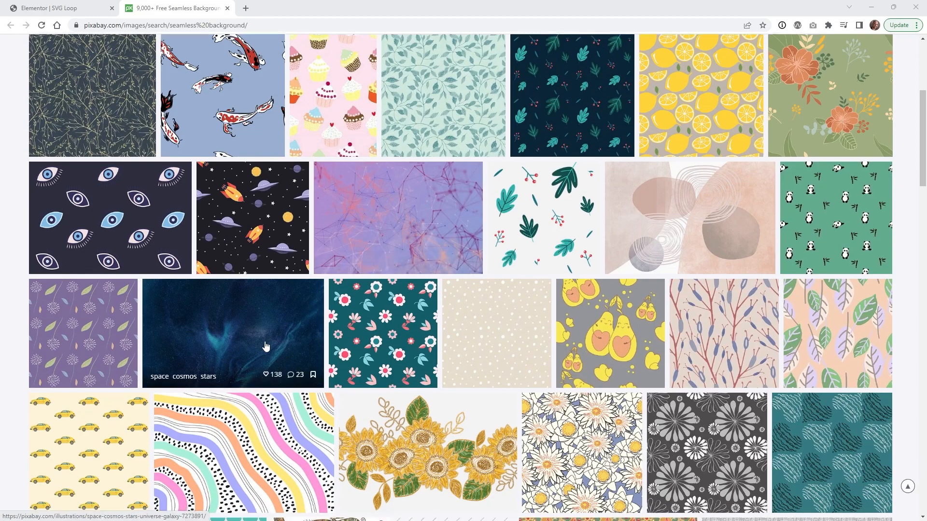
Browse the Pixabay search results for seamless background images.
{"action": "scroll", "coordinate": [265, 346], "scroll_direction": "down", "scroll_amount": 4}
{"action": "scroll", "coordinate": [265, 346], "scroll_direction": "down", "scroll_amount": 2}
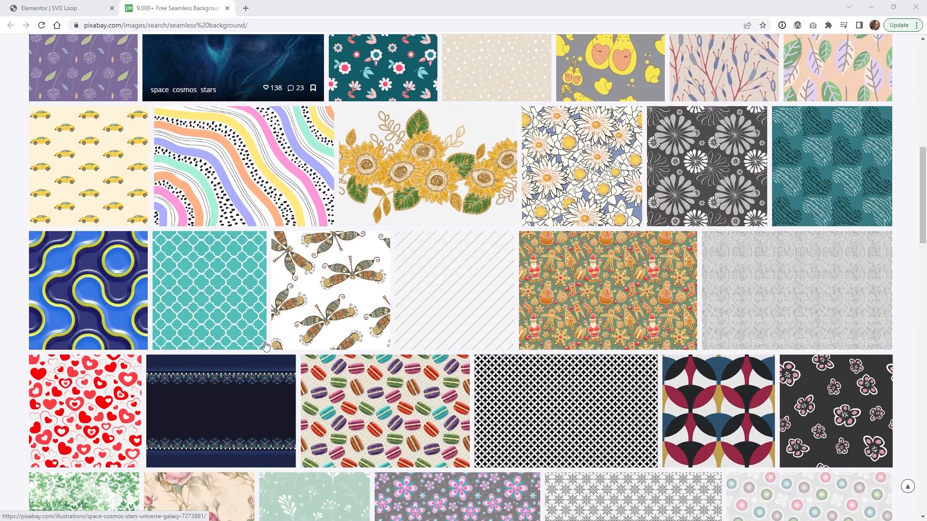
{"action": "scroll", "coordinate": [326, 293], "scroll_direction": "down", "scroll_amount": 3}
{"action": "scroll", "coordinate": [364, 286], "scroll_direction": "down", "scroll_amount": 2}
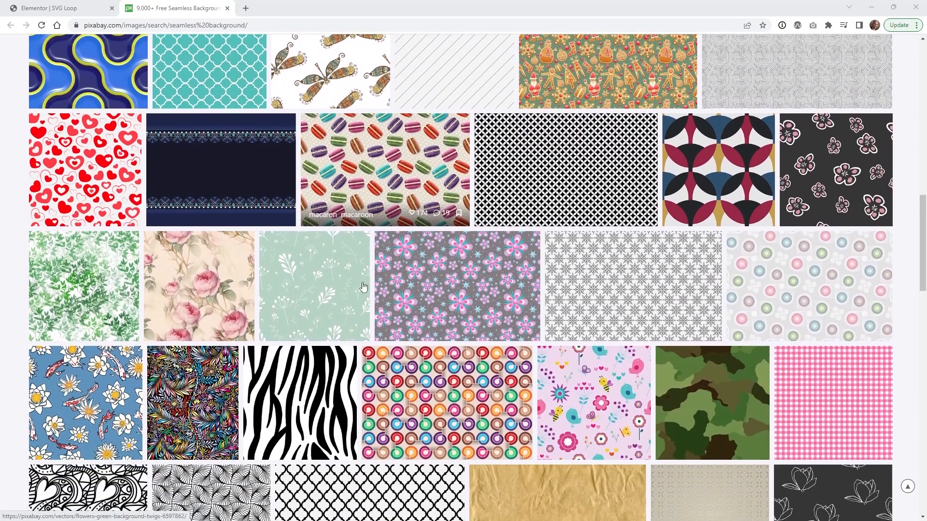
{"action": "scroll", "coordinate": [426, 295], "scroll_direction": "down", "scroll_amount": 9}
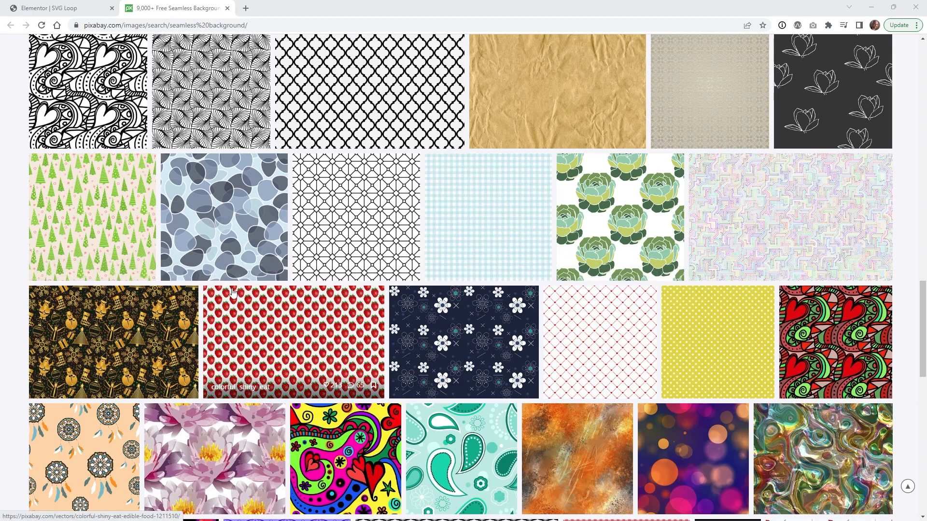
{"action": "scroll", "coordinate": [207, 275], "scroll_direction": "down", "scroll_amount": 2}
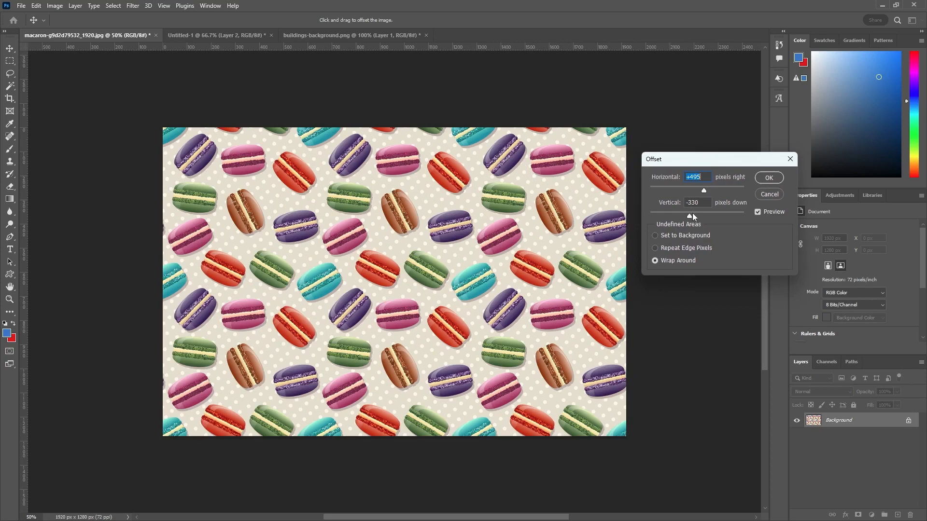
Switch to Photoshop and preview wrap-around Offset on the macaron pattern and the Iceland landscape photo to check for seams, cancelling it on the photo.
{"action": "left_click_drag", "start_coordinate": [692, 215], "coordinate": [697, 216]}
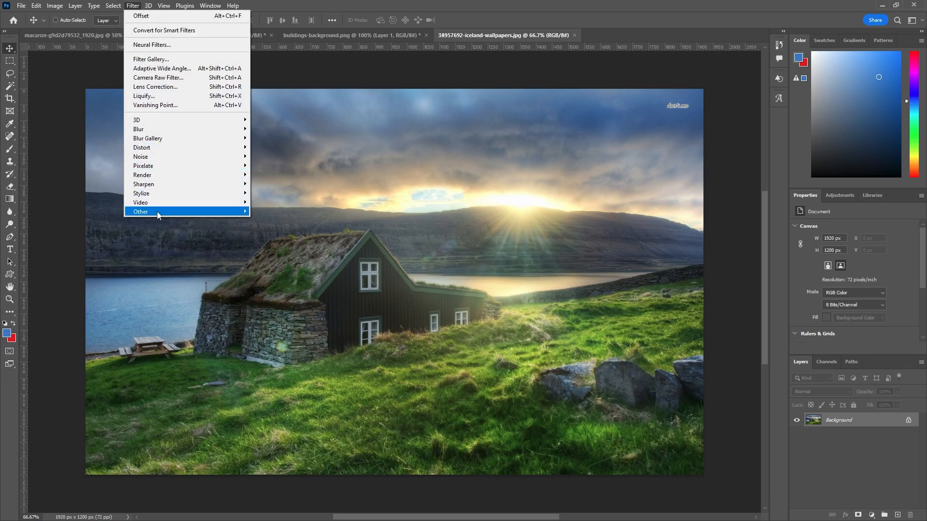
{"action": "mouse_move", "coordinate": [157, 211]}
{"action": "left_click", "coordinate": [272, 258]}
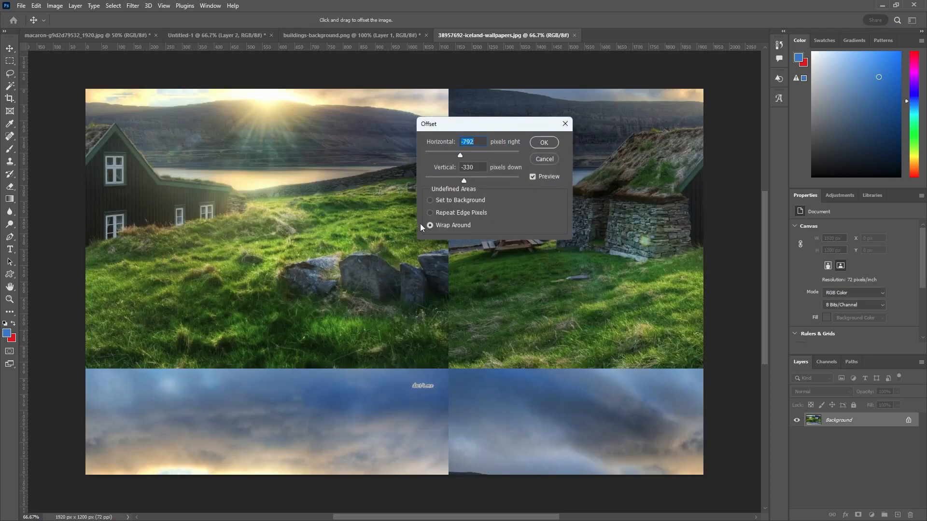
{"action": "left_click_drag", "start_coordinate": [458, 156], "coordinate": [471, 182]}
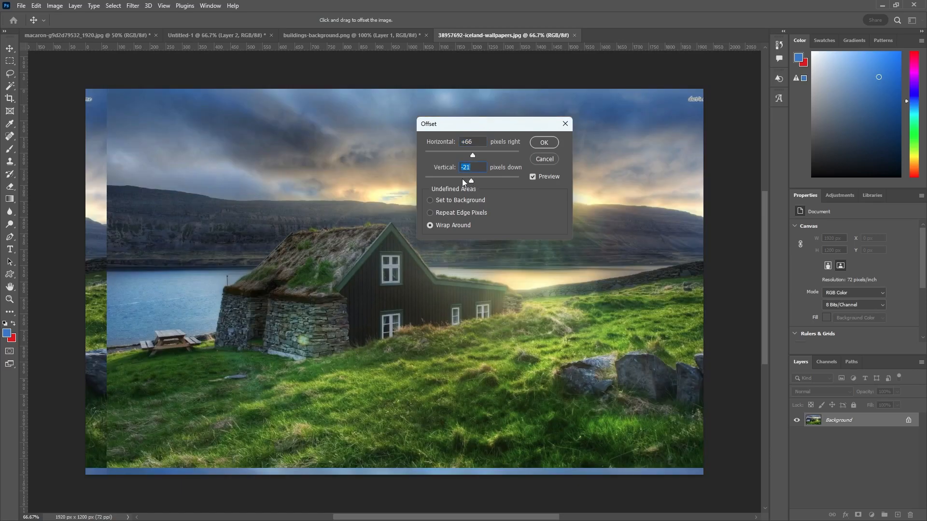
{"action": "left_click", "coordinate": [462, 180]}
{"action": "left_click", "coordinate": [458, 153]}
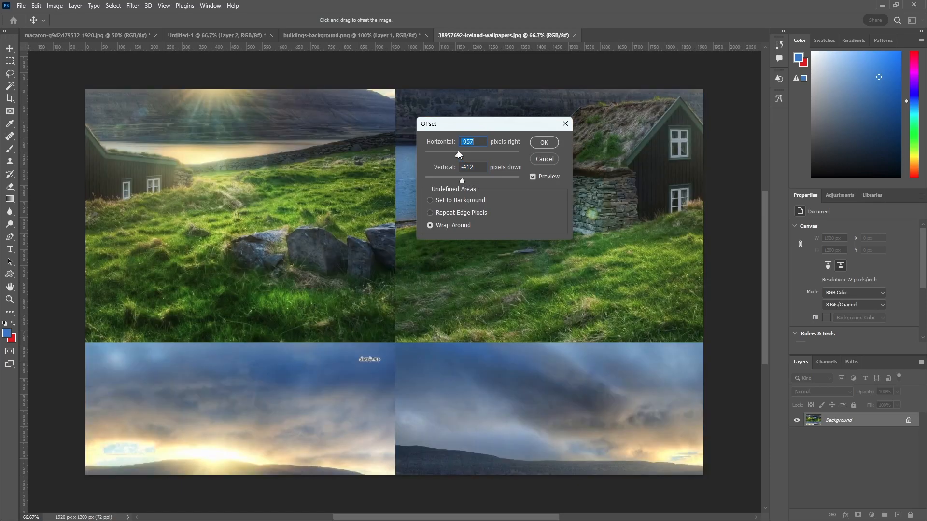
{"action": "left_click_drag", "start_coordinate": [392, 91], "coordinate": [321, 202]}
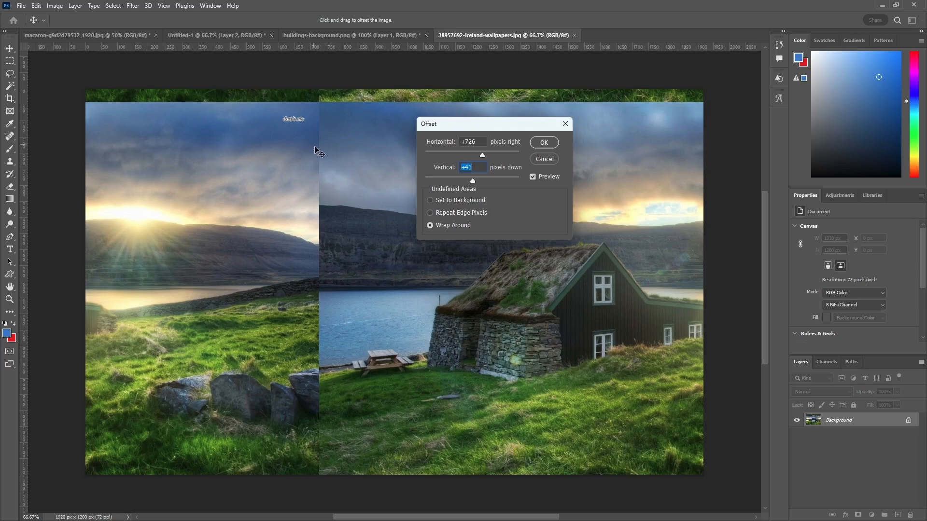
{"action": "left_click", "coordinate": [477, 180]}
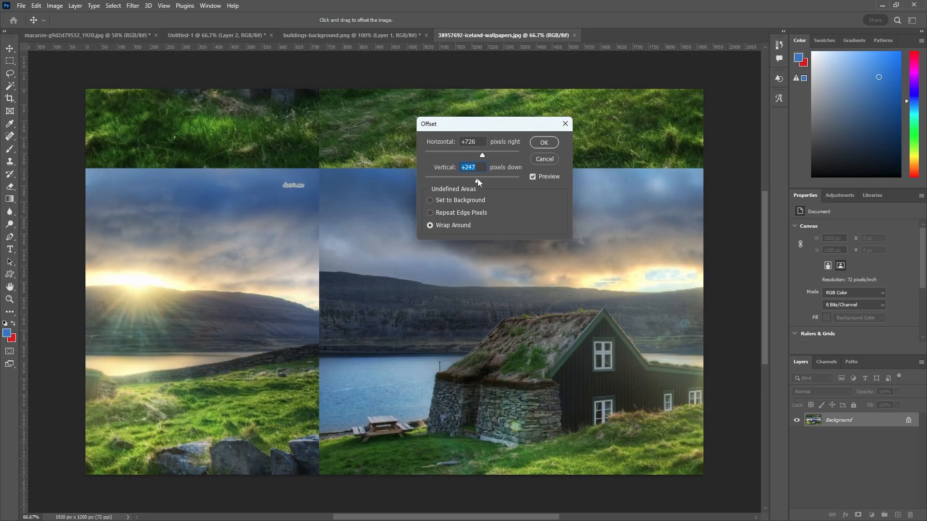
{"action": "left_click", "coordinate": [548, 158]}
{"action": "left_click", "coordinate": [132, 6]}
{"action": "mouse_move", "coordinate": [175, 214]}
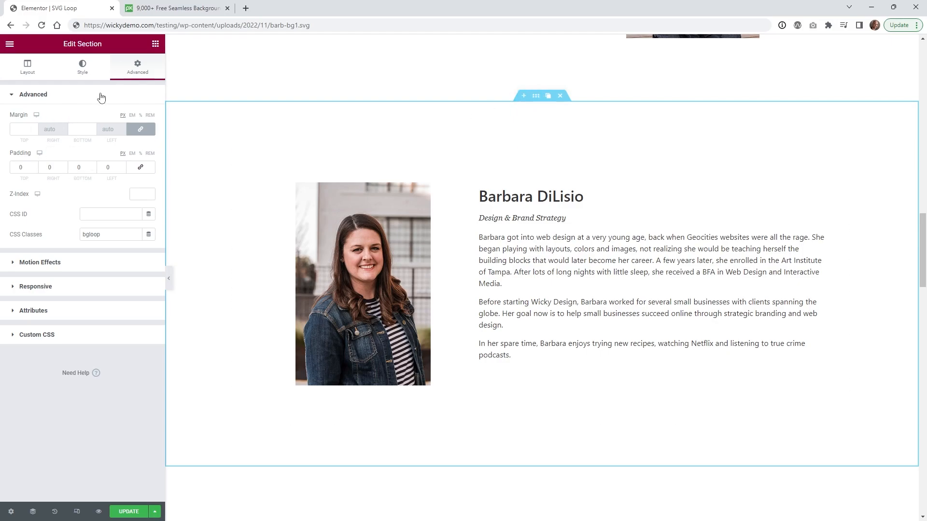
Switch to Elementor and review the CSS class assigned to the team profile section.
{"action": "double_click", "coordinate": [83, 234]}
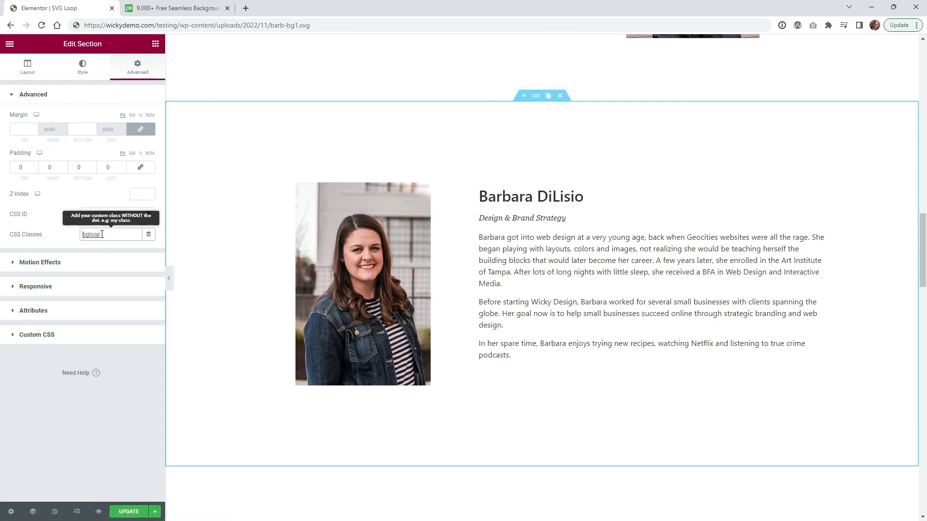
{"action": "left_click", "coordinate": [103, 235]}
{"action": "double_click", "coordinate": [84, 236]}
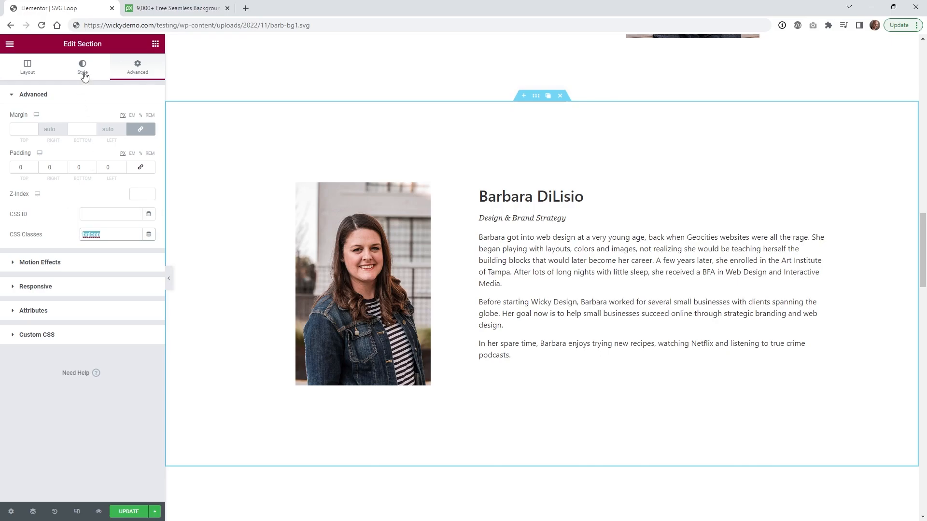
Give the section a Classic background with the macaron pattern and check that image in the media library without replacing it.
{"action": "left_click", "coordinate": [83, 72]}
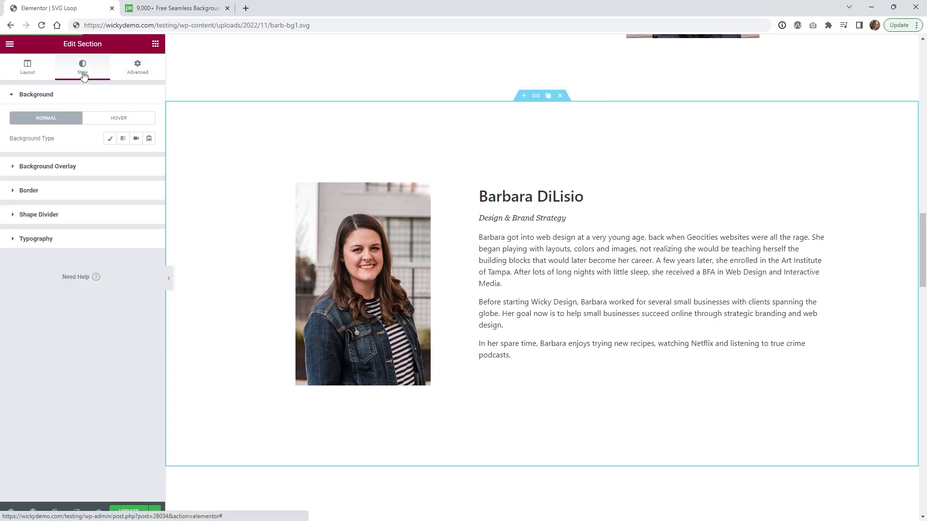
{"action": "left_click", "coordinate": [109, 139]}
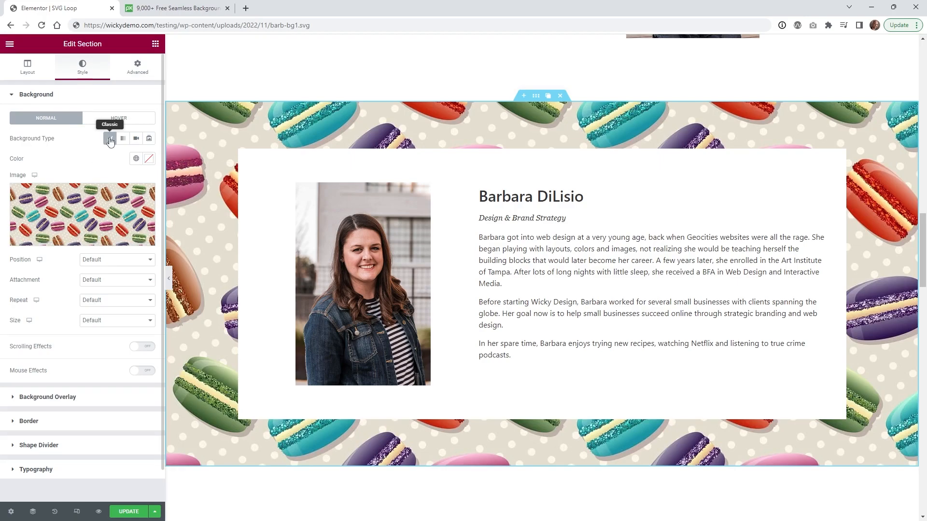
{"action": "left_click", "coordinate": [89, 205]}
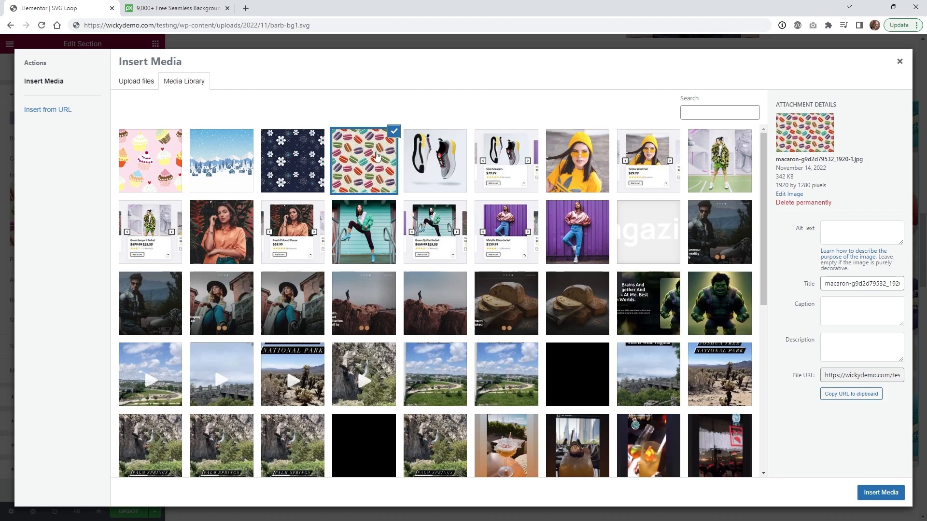
{"action": "left_click", "coordinate": [899, 62]}
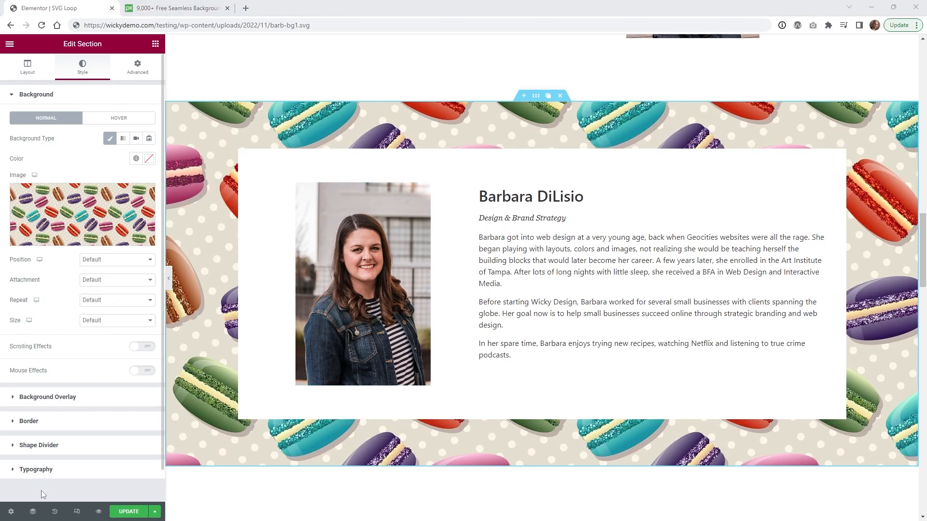
{"action": "left_click", "coordinate": [11, 512]}
{"action": "left_click", "coordinate": [138, 71]}
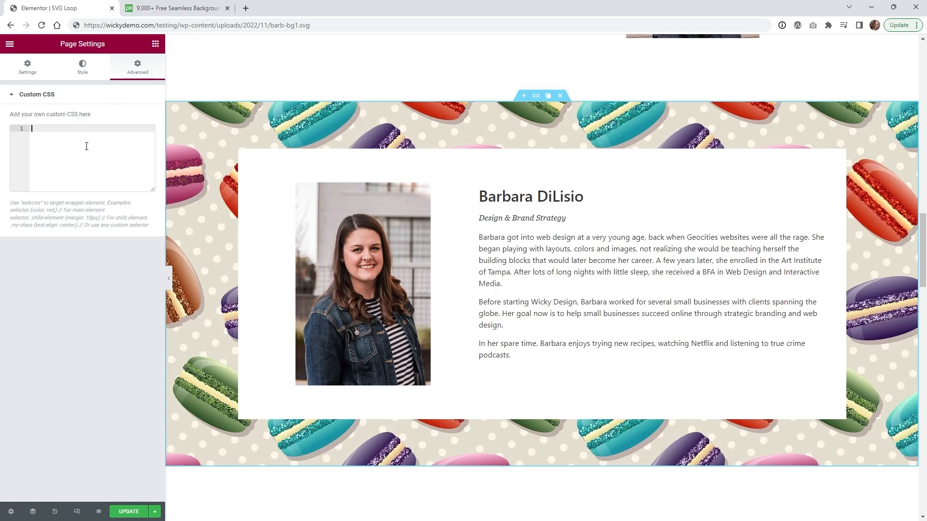
{"action": "type", "text": ".bgloop {   animation: looping 10s infinite linear;   background-size: 100vw auto; } @keyframes looping {     to {background-position: 100vw 0} }"}
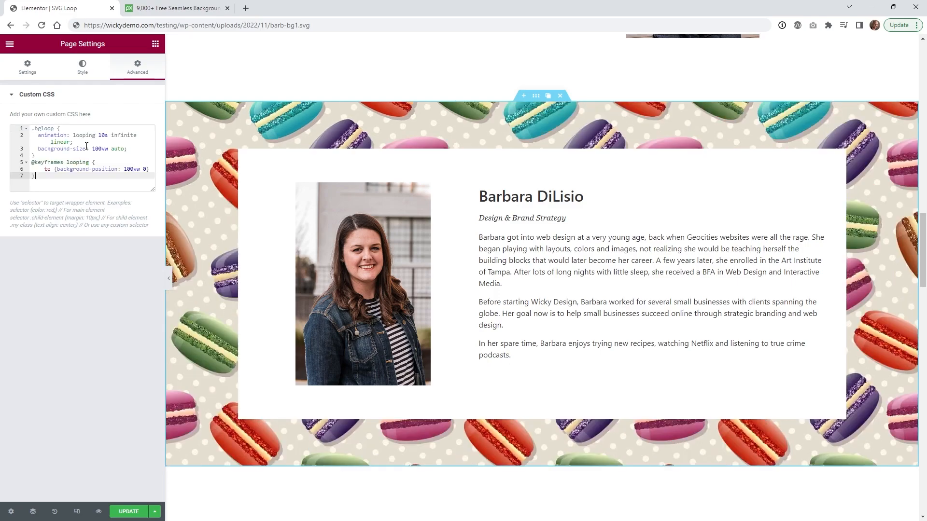
{"action": "left_click_drag", "start_coordinate": [165, 204], "coordinate": [221, 204]}
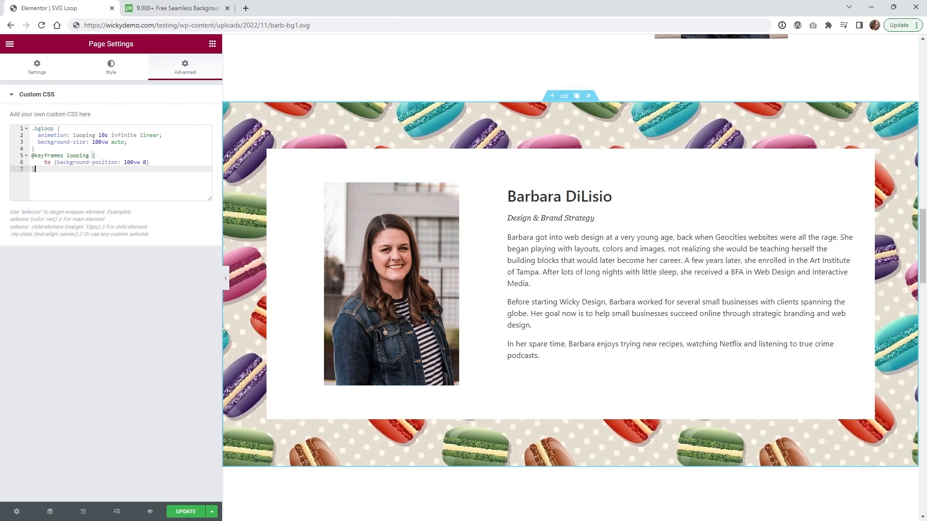
Compare the .bgloop selector in the page CSS with the section's CSS class, ending back in the page's custom CSS.
{"action": "left_click", "coordinate": [50, 129]}
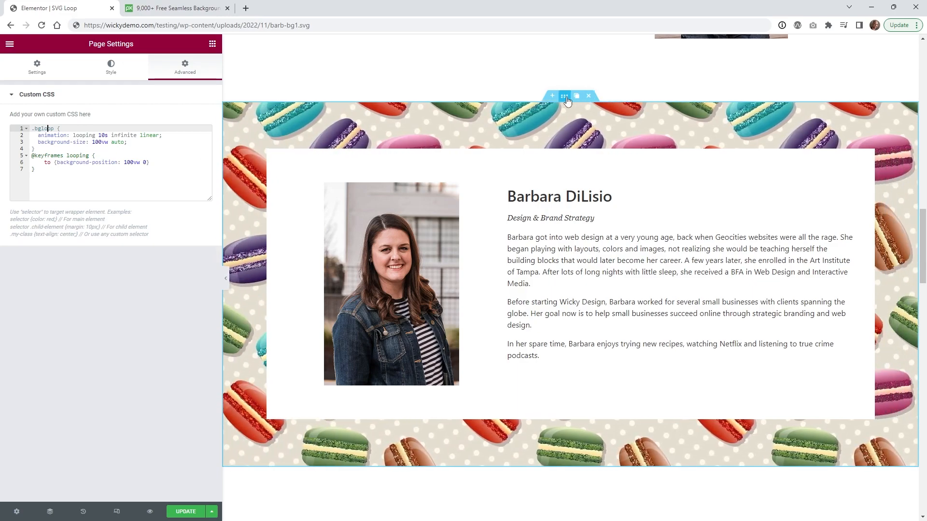
{"action": "left_click", "coordinate": [281, 169]}
{"action": "left_click", "coordinate": [183, 69]}
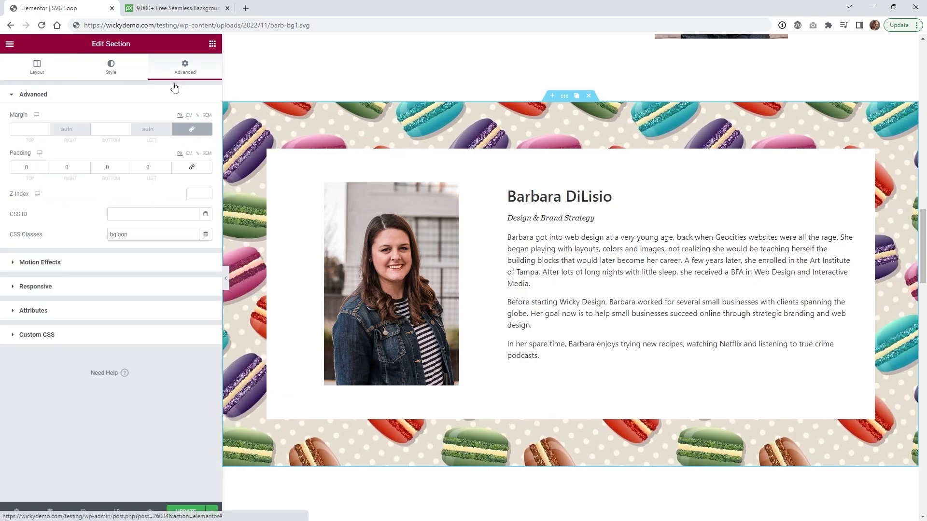
{"action": "left_click", "coordinate": [17, 511]}
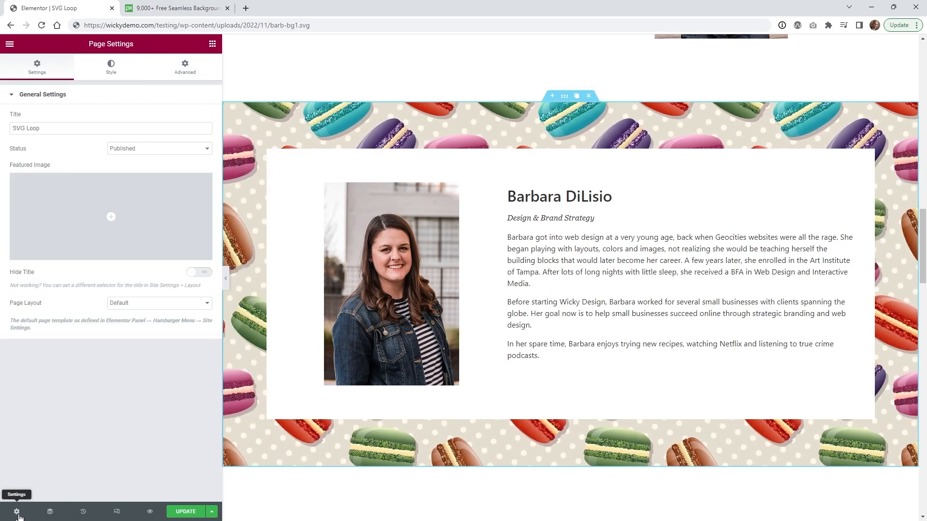
{"action": "left_click", "coordinate": [185, 68]}
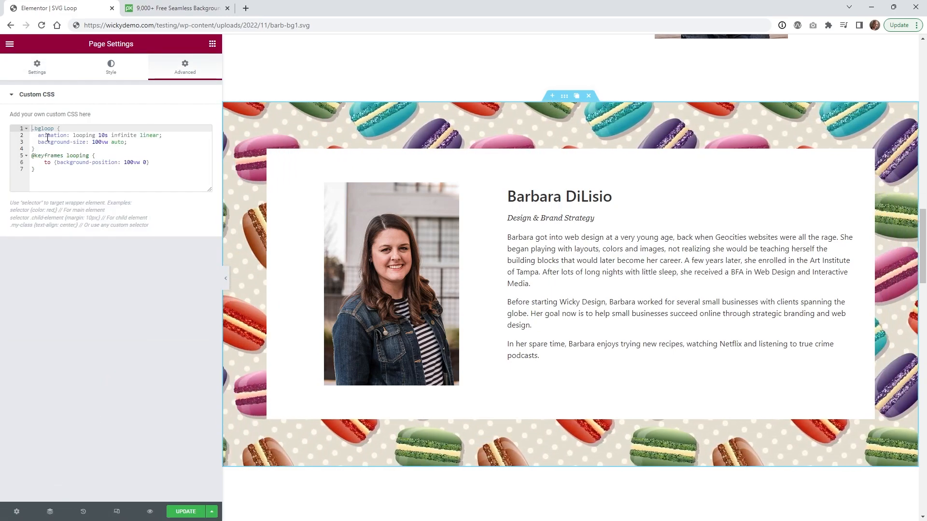
Try a duration of 1s for the looping animation and restore it to 10s.
{"action": "left_click", "coordinate": [101, 135]}
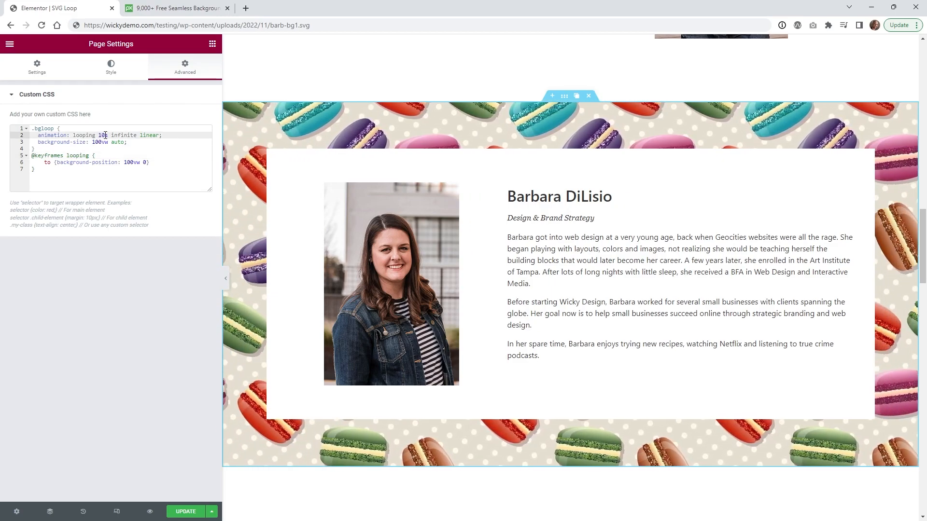
{"action": "double_click", "coordinate": [100, 135]}
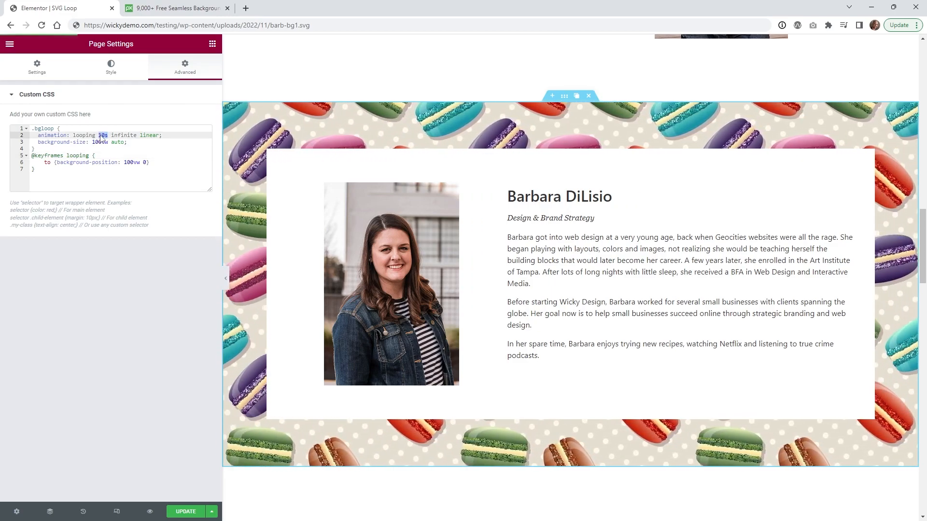
{"action": "left_click", "coordinate": [106, 135]}
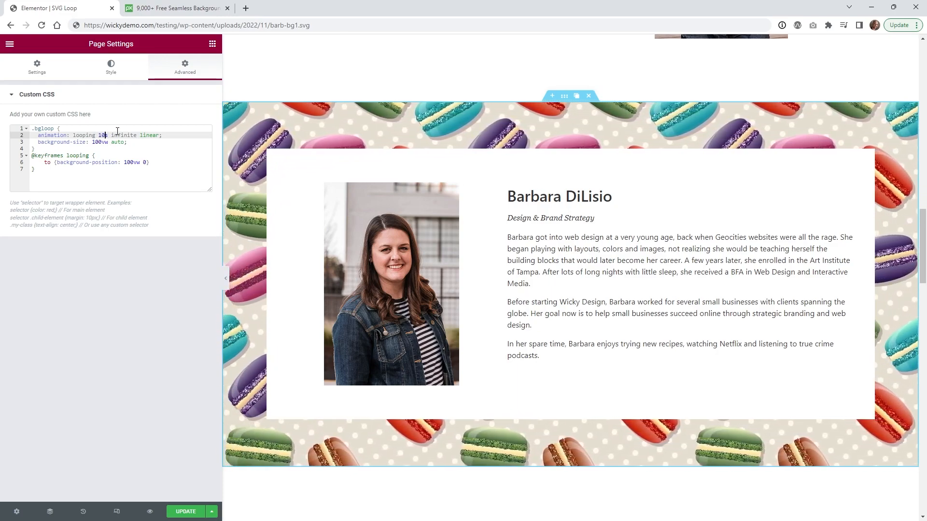
{"action": "key", "text": "BackSpace"}
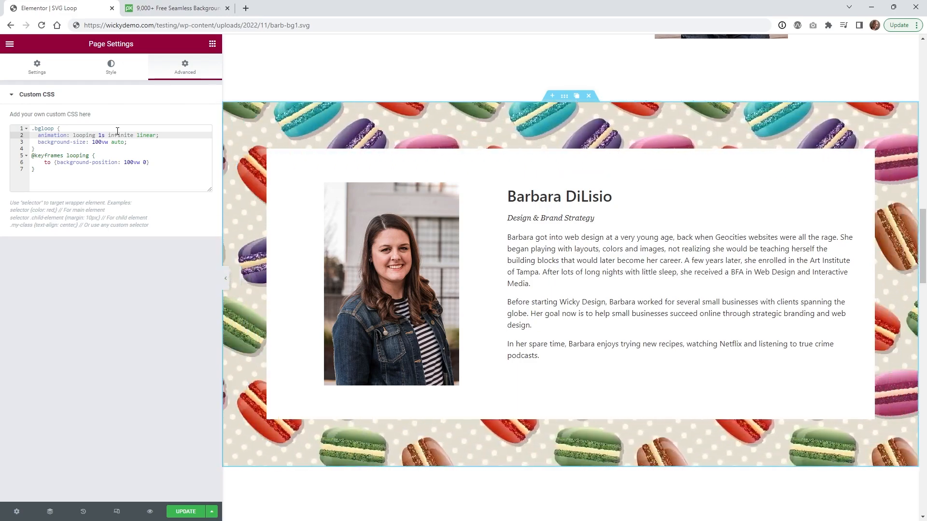
{"action": "type", "text": "0"}
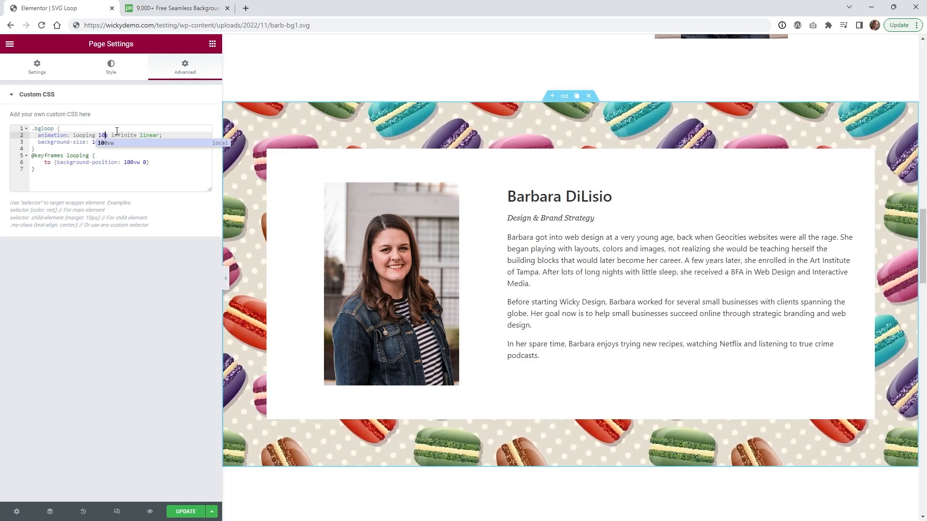
Try 20 as the looping animation's iteration count, restore infinite, and examine the linear timing value.
{"action": "left_click", "coordinate": [126, 136]}
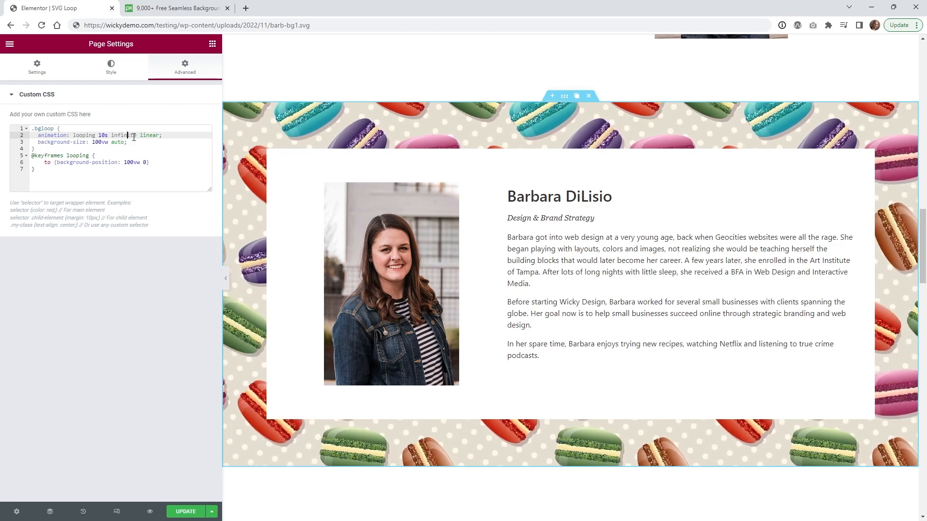
{"action": "left_click_drag", "start_coordinate": [137, 136], "coordinate": [114, 137]}
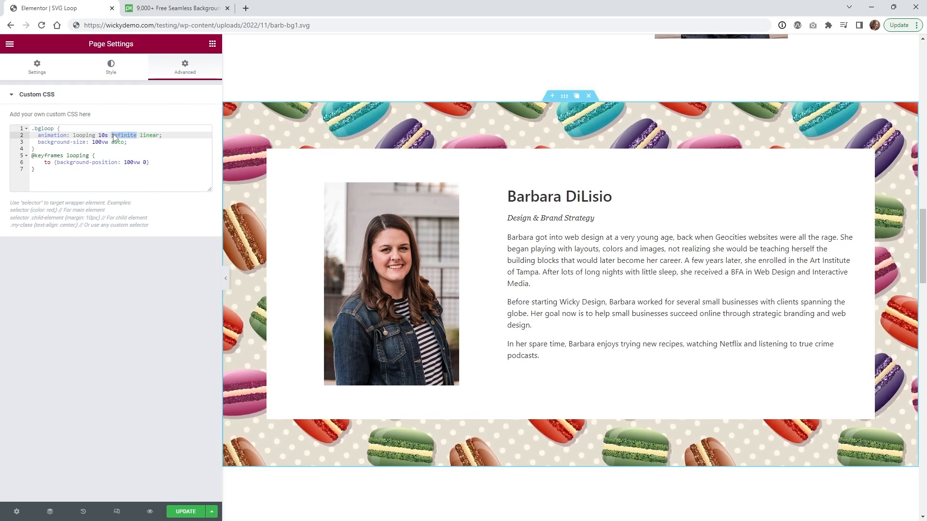
{"action": "type", "text": "20"}
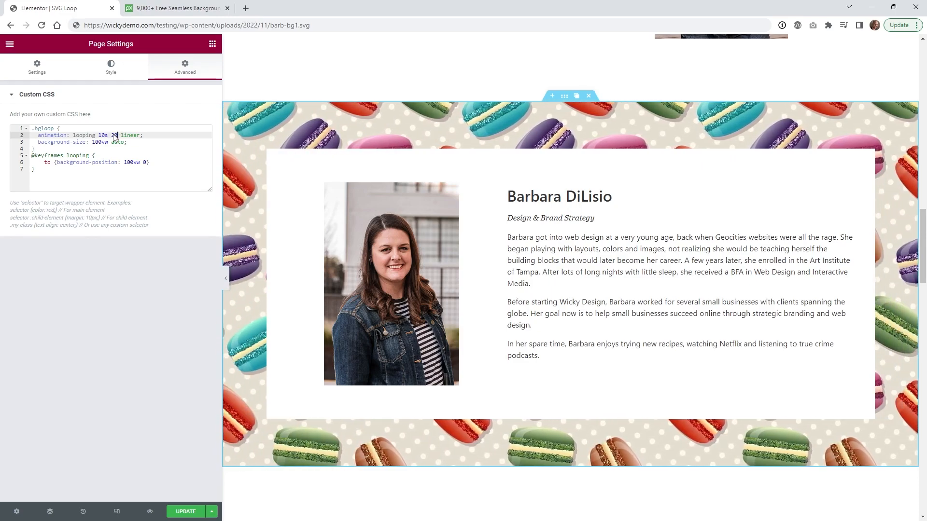
{"action": "type", "text": "nfinite"}
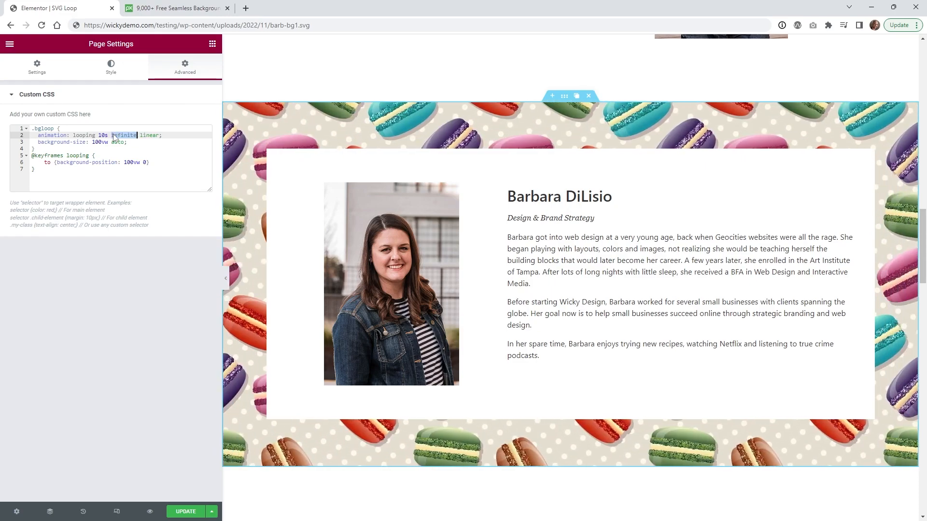
{"action": "double_click", "coordinate": [149, 136]}
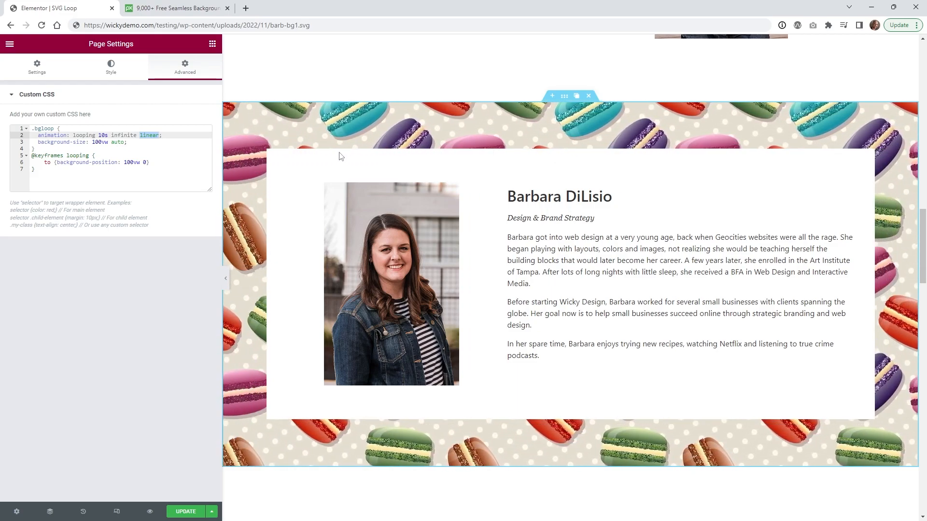
{"action": "left_click", "coordinate": [152, 136]}
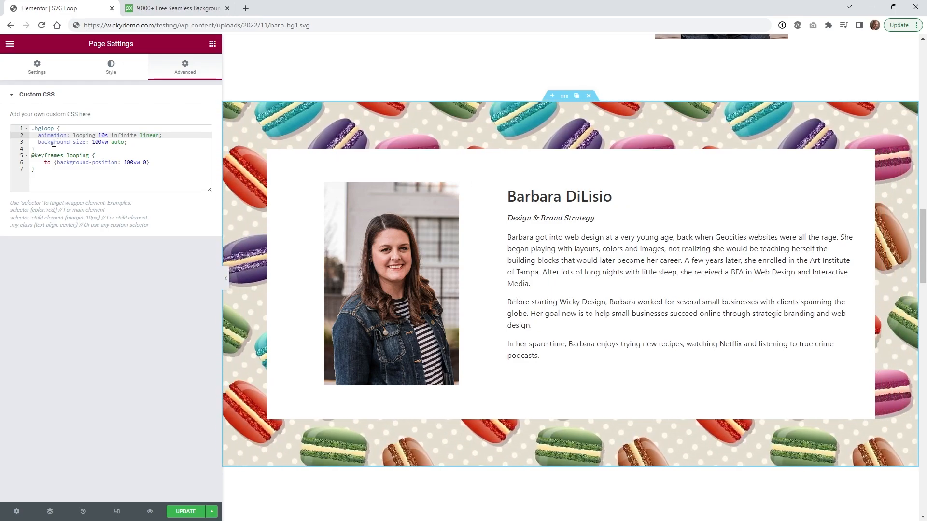
Examine the background-size values in the .bgloop rule and preview the looping background across the full page width.
{"action": "left_click", "coordinate": [70, 142]}
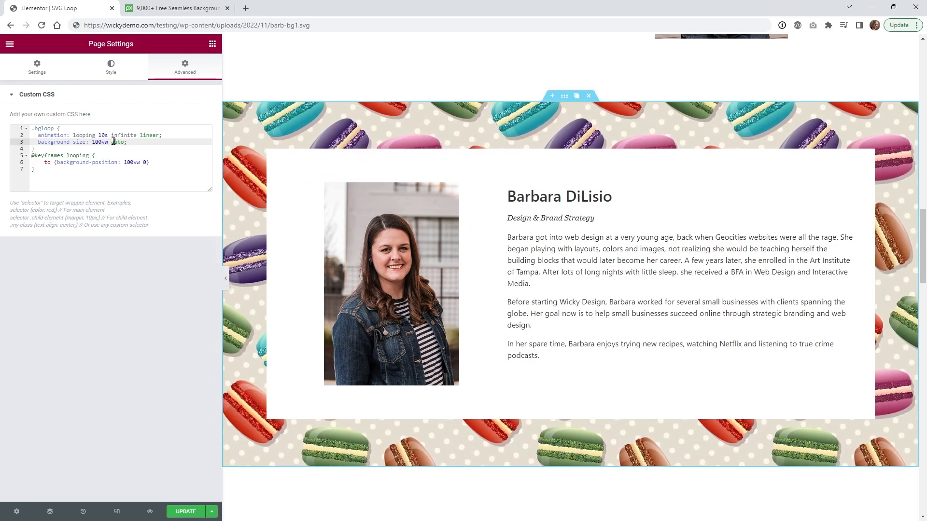
{"action": "double_click", "coordinate": [114, 142]}
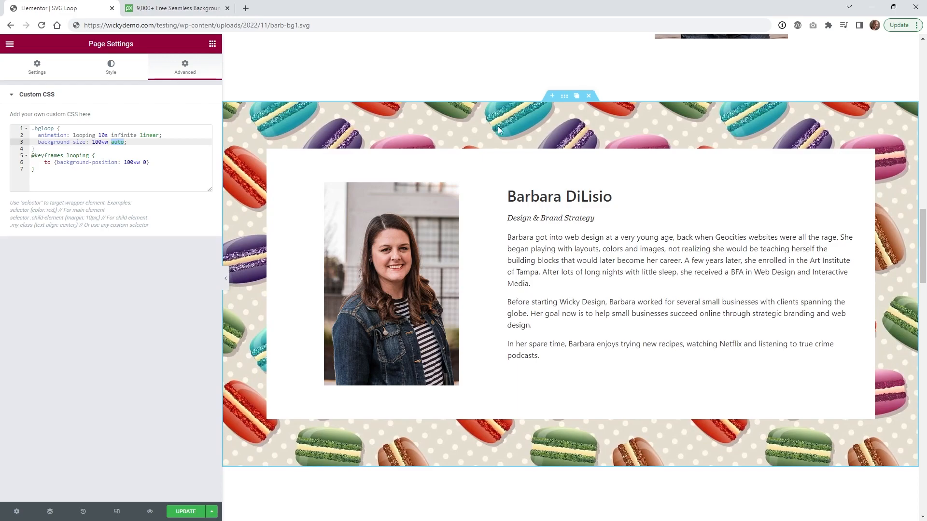
{"action": "left_click", "coordinate": [87, 142]}
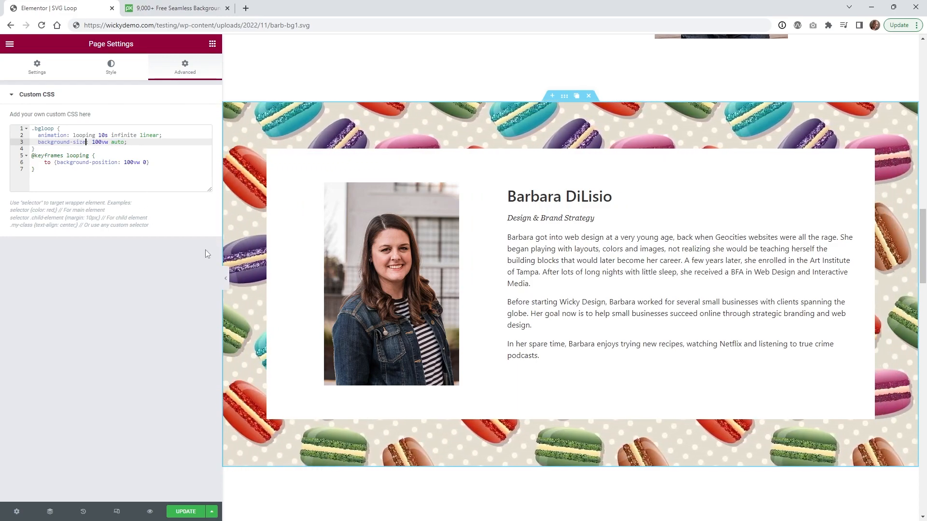
{"action": "left_click", "coordinate": [226, 281]}
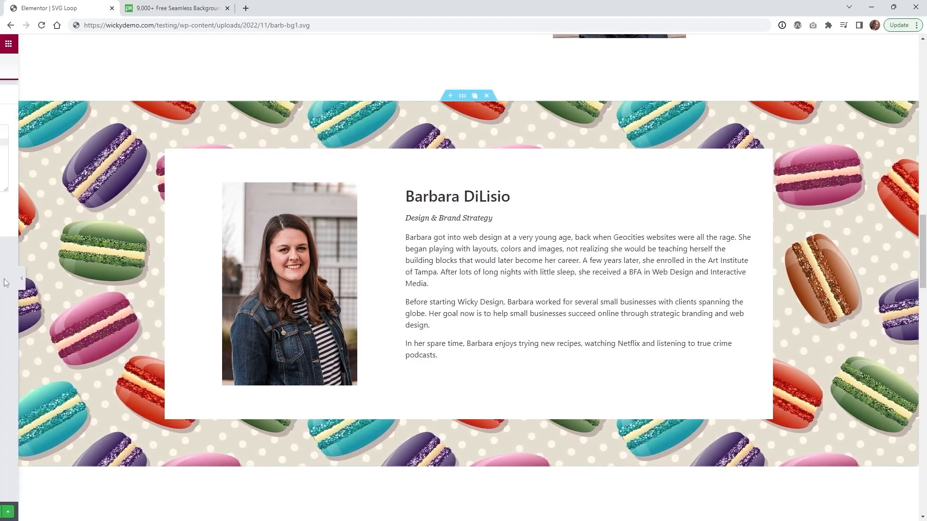
{"action": "left_click", "coordinate": [5, 282]}
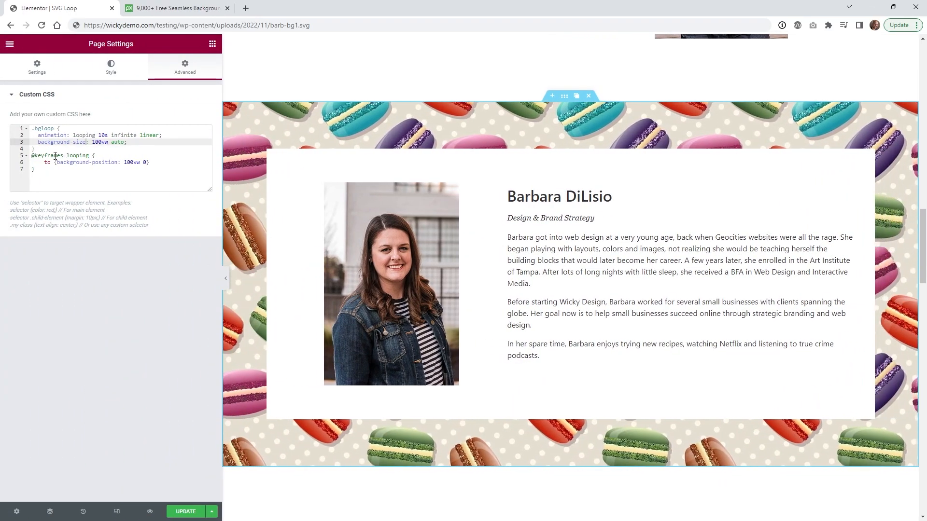
{"action": "left_click", "coordinate": [55, 156]}
{"action": "left_click_drag", "start_coordinate": [32, 156], "coordinate": [92, 156]}
{"action": "left_click", "coordinate": [64, 163]}
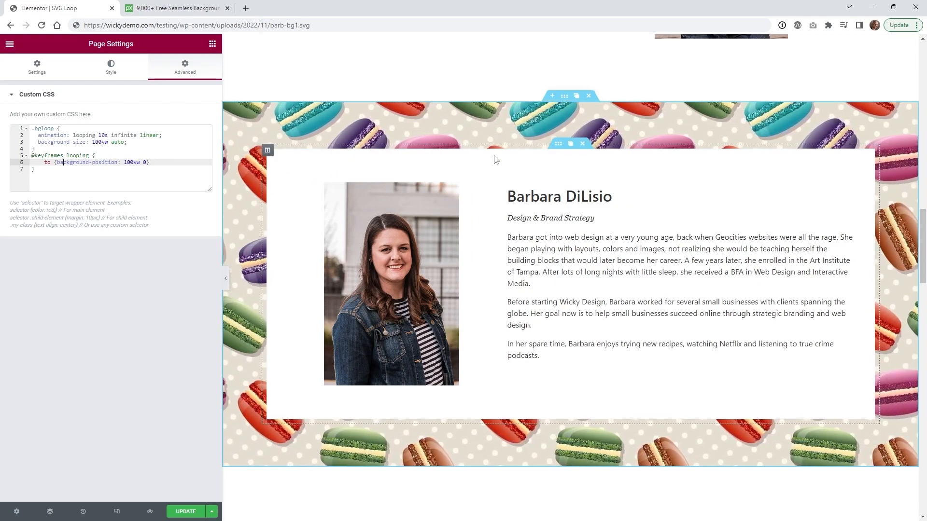
{"action": "left_click", "coordinate": [85, 177]}
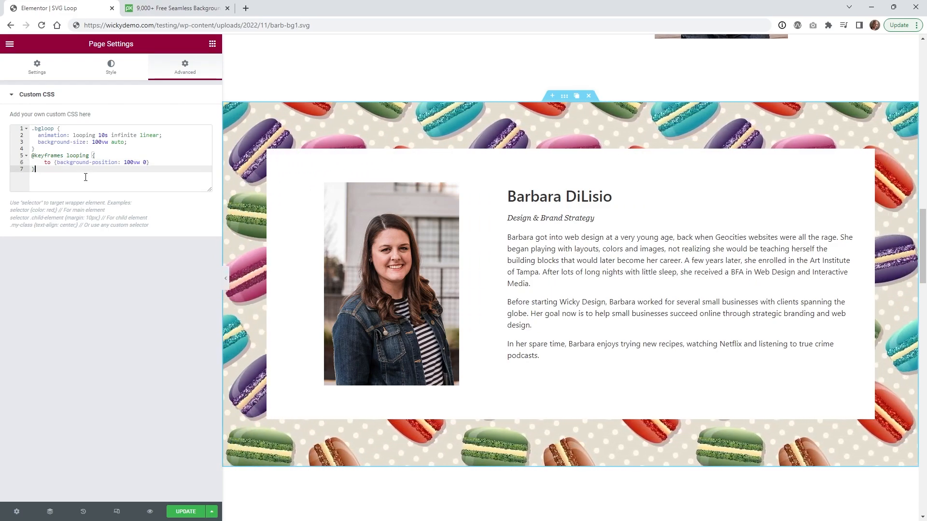
Preview the animated section at full width and set the looping keyframe's background-position to -100vw 0.
{"action": "left_click", "coordinate": [225, 278]}
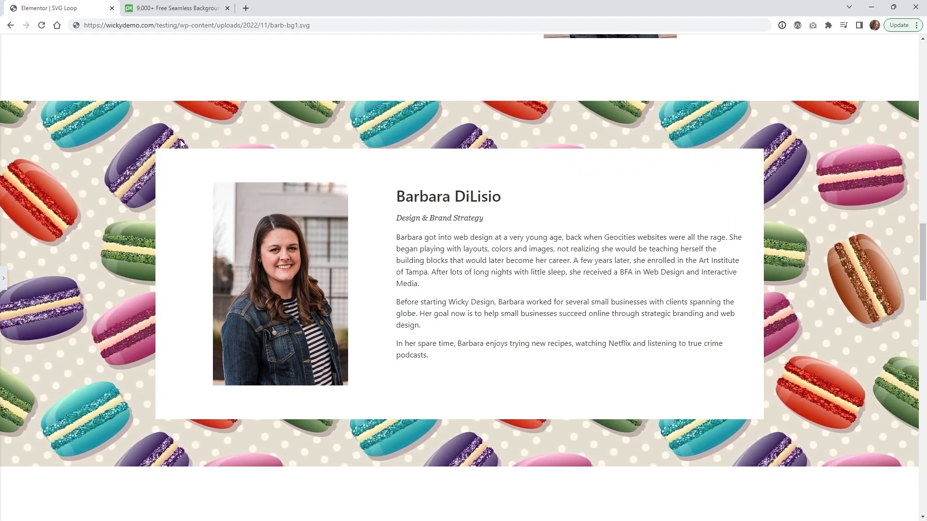
{"action": "left_click", "coordinate": [3, 279]}
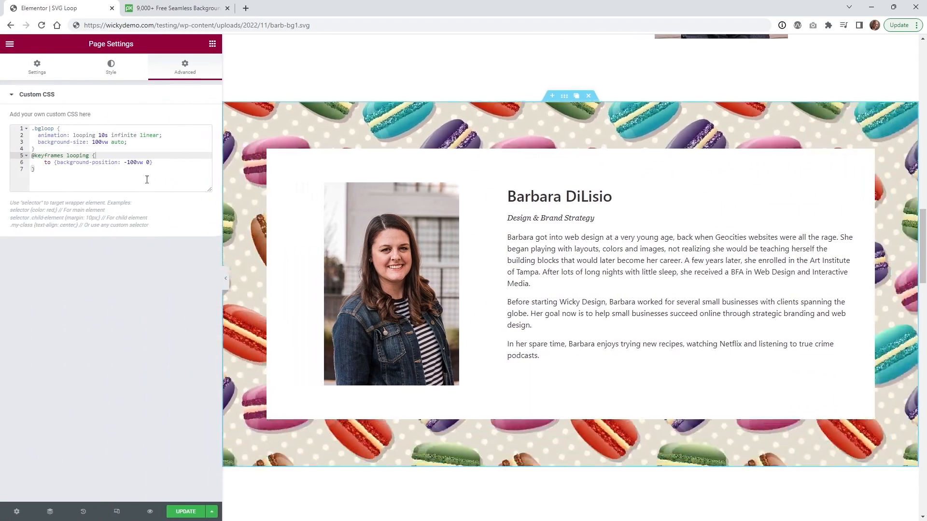
{"action": "left_click", "coordinate": [100, 141]}
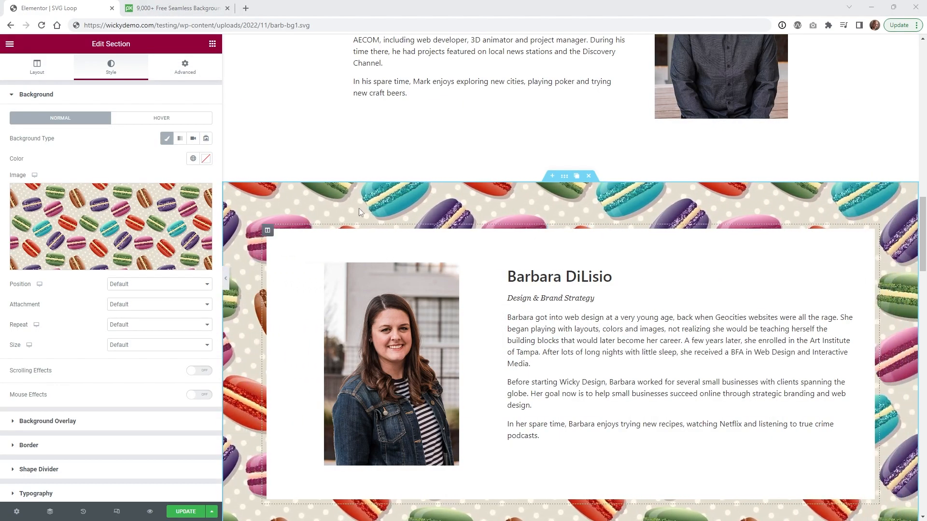
Replace the macaron section's background image with cupcakes-gb5467f288_1920-1.jpg from the media library.
{"action": "scroll", "coordinate": [417, 203], "scroll_direction": "down", "scroll_amount": 2}
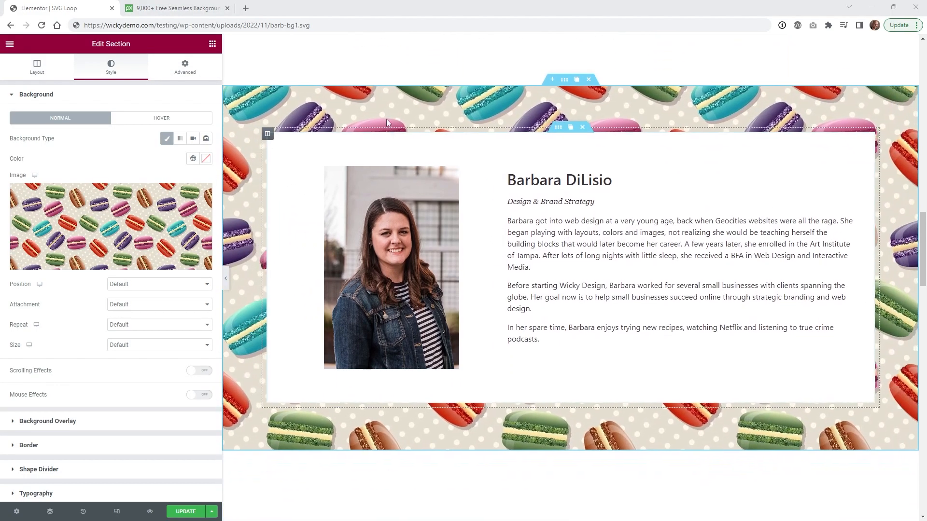
{"action": "left_click", "coordinate": [184, 232]}
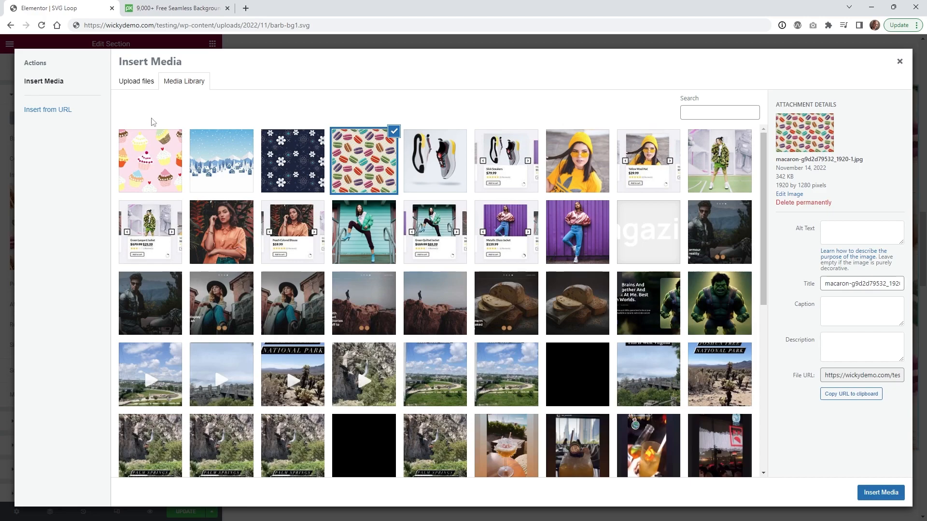
{"action": "left_click", "coordinate": [172, 172]}
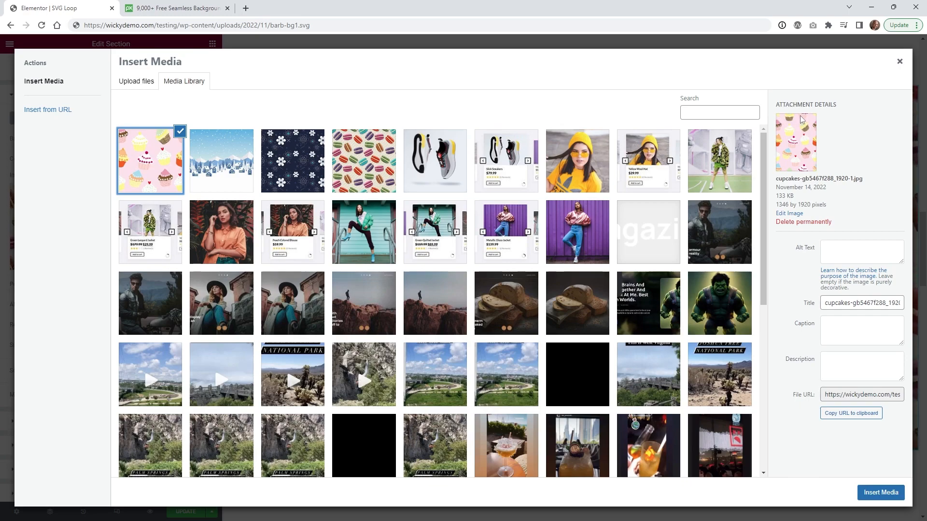
{"action": "left_click", "coordinate": [364, 158]}
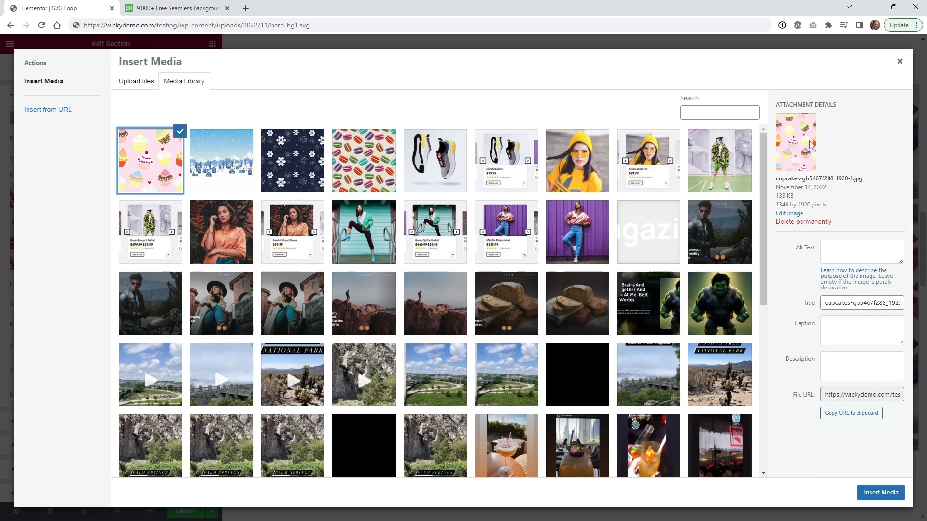
{"action": "left_click", "coordinate": [879, 492]}
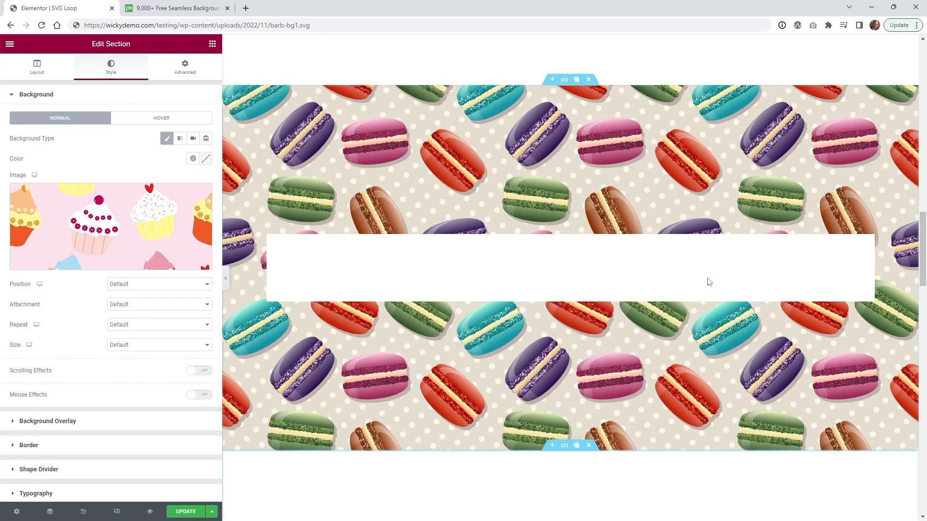